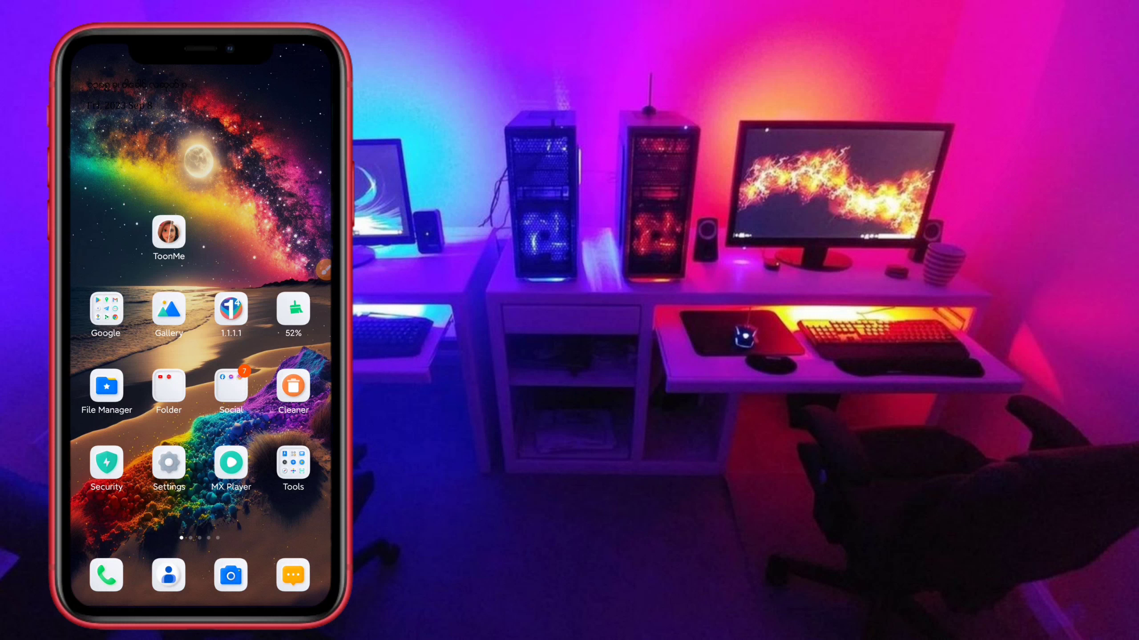
Step: Circle the ToonMe app on screen with an annotation, then clear it
click(324, 269)
drag(194, 284, 160, 289)
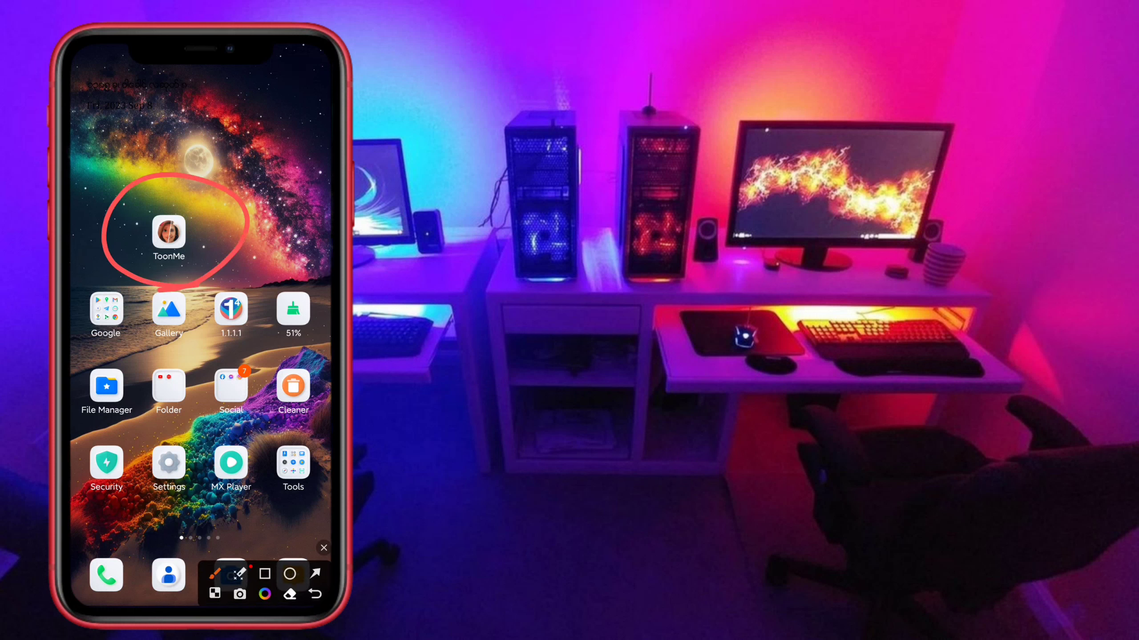
click(324, 547)
Step: Search 'toonme' in the Play Store from the Google folder and open the ToonMe result
click(106, 310)
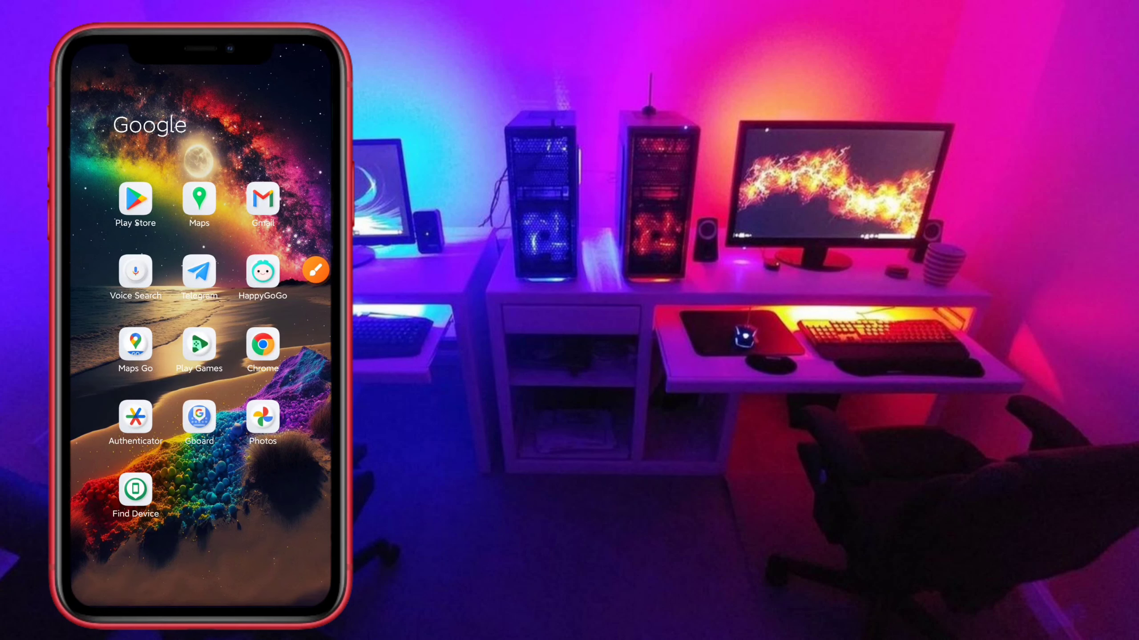
click(135, 199)
click(179, 64)
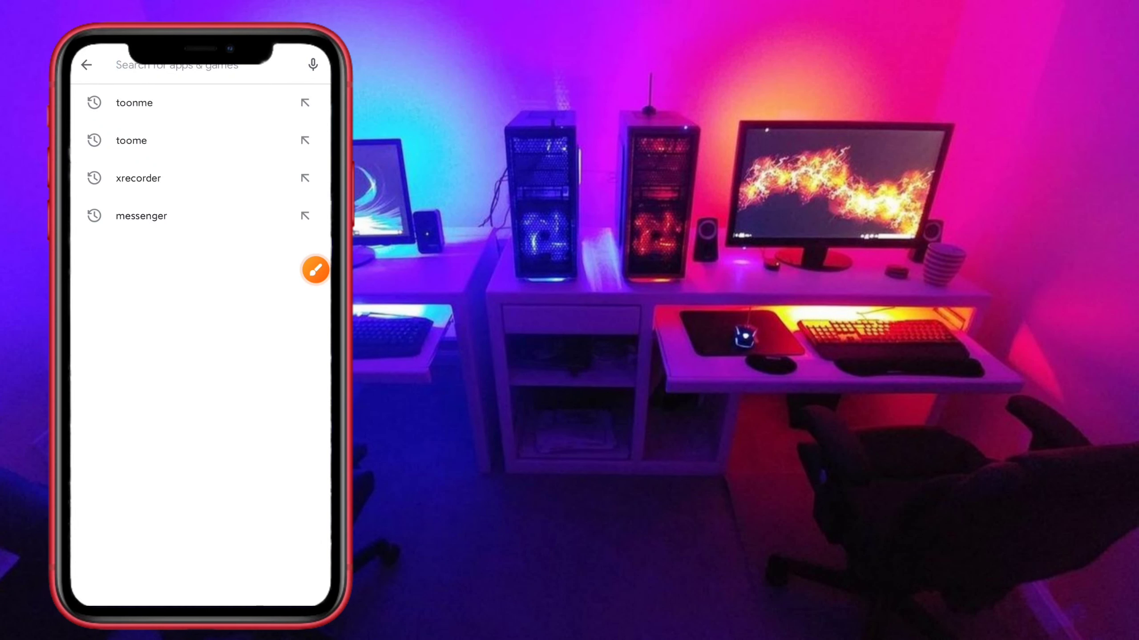
text(toonme)
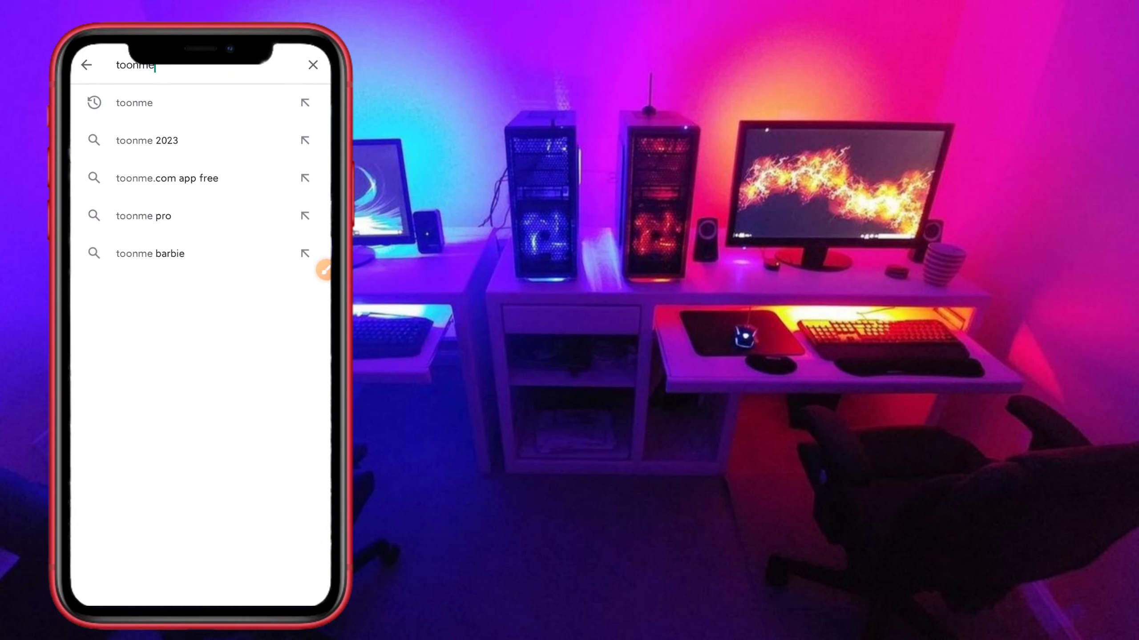
key(Return)
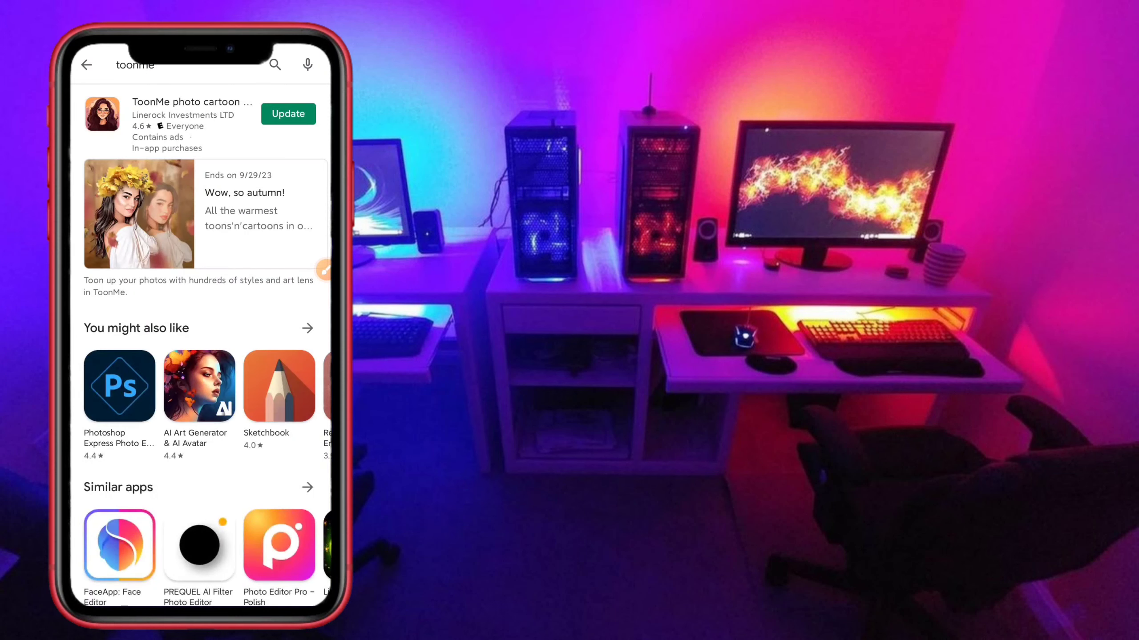
click(188, 117)
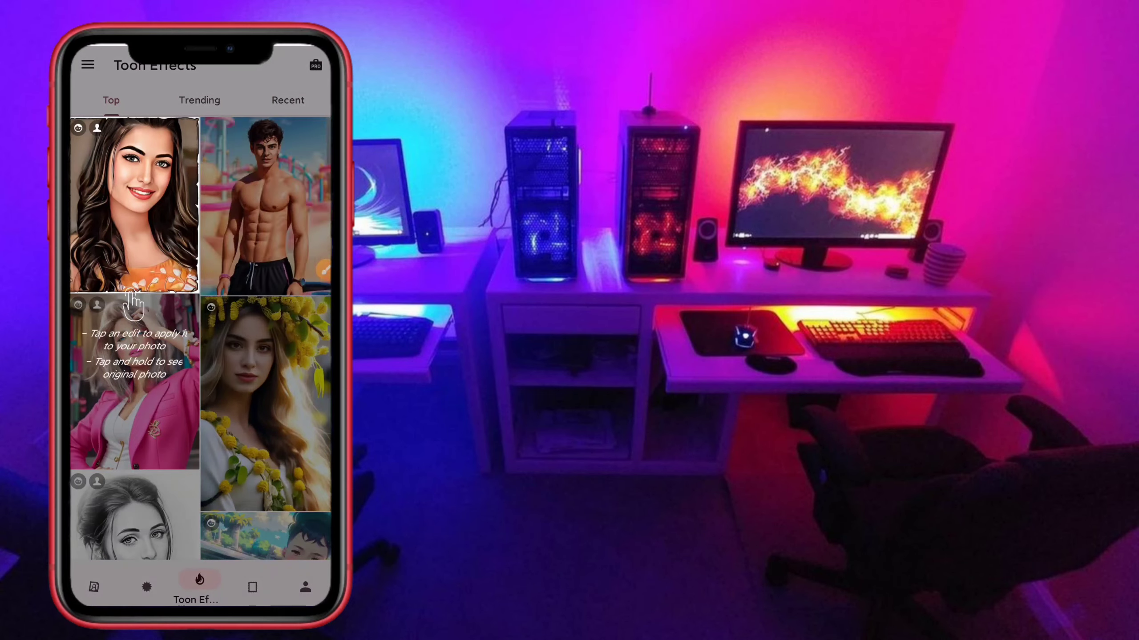
Step: Browse up and down through the Top effects grid in Toon Effects
scroll(201, 314, down, 5)
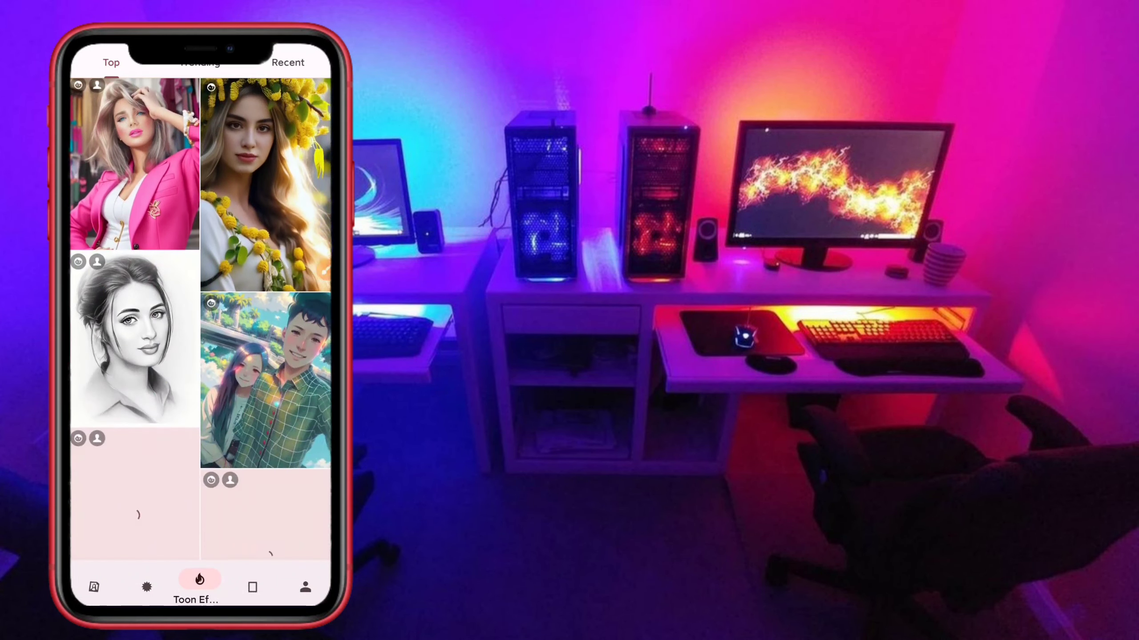
scroll(201, 314, up, 5)
scroll(201, 314, down, 8)
scroll(202, 314, down, 10)
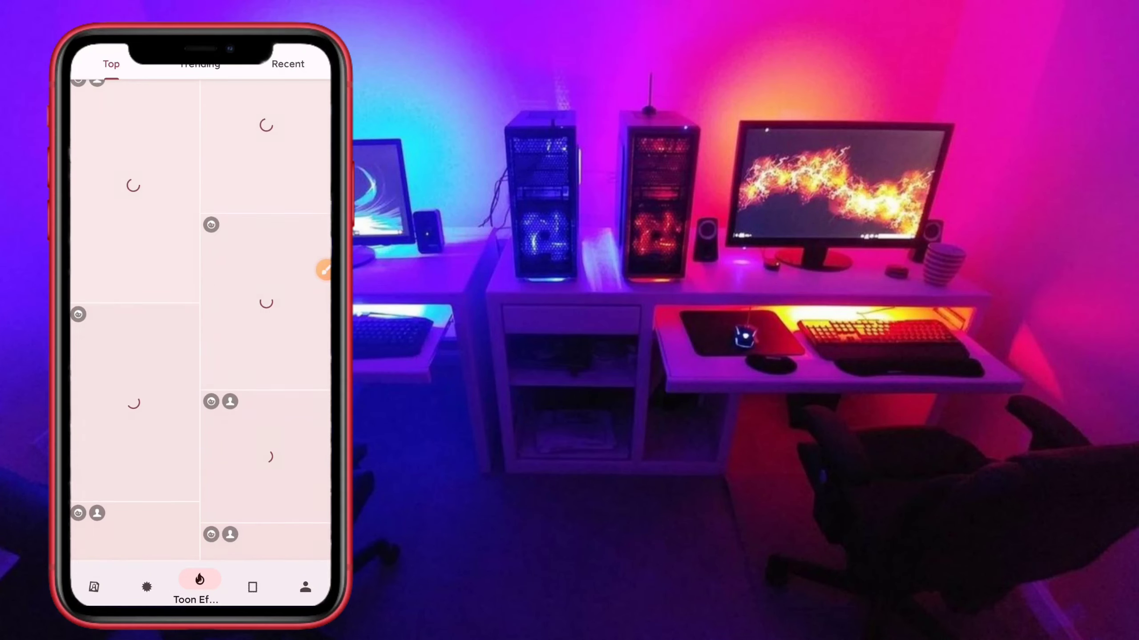
scroll(201, 314, up, 5)
scroll(201, 314, down, 5)
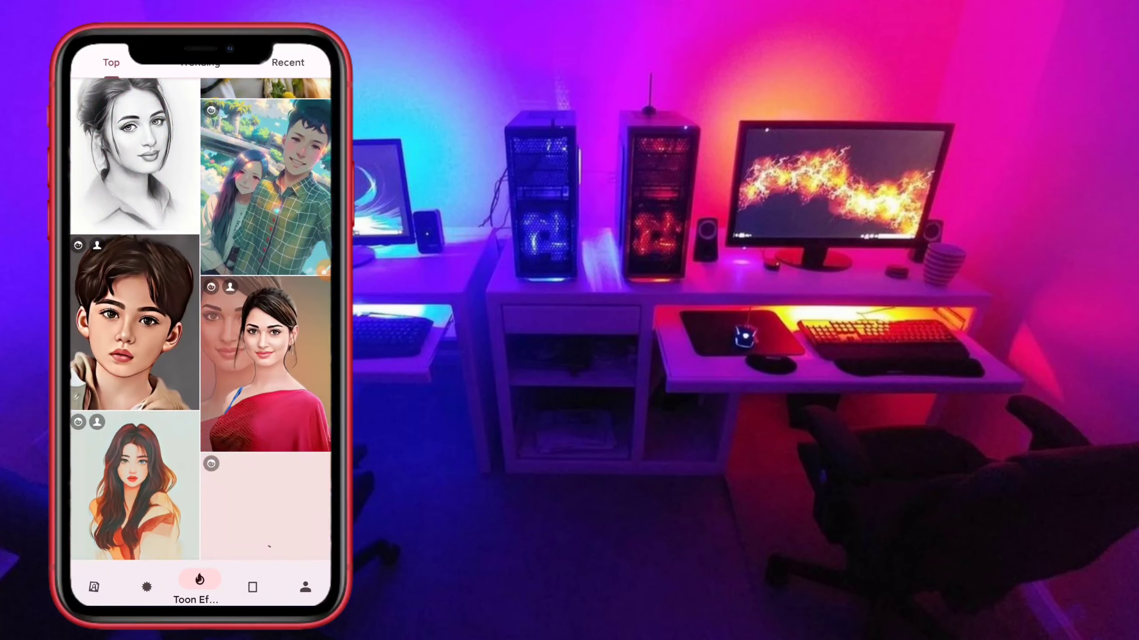
scroll(201, 314, down, 3)
scroll(201, 314, up, 3)
scroll(201, 314, up, 2)
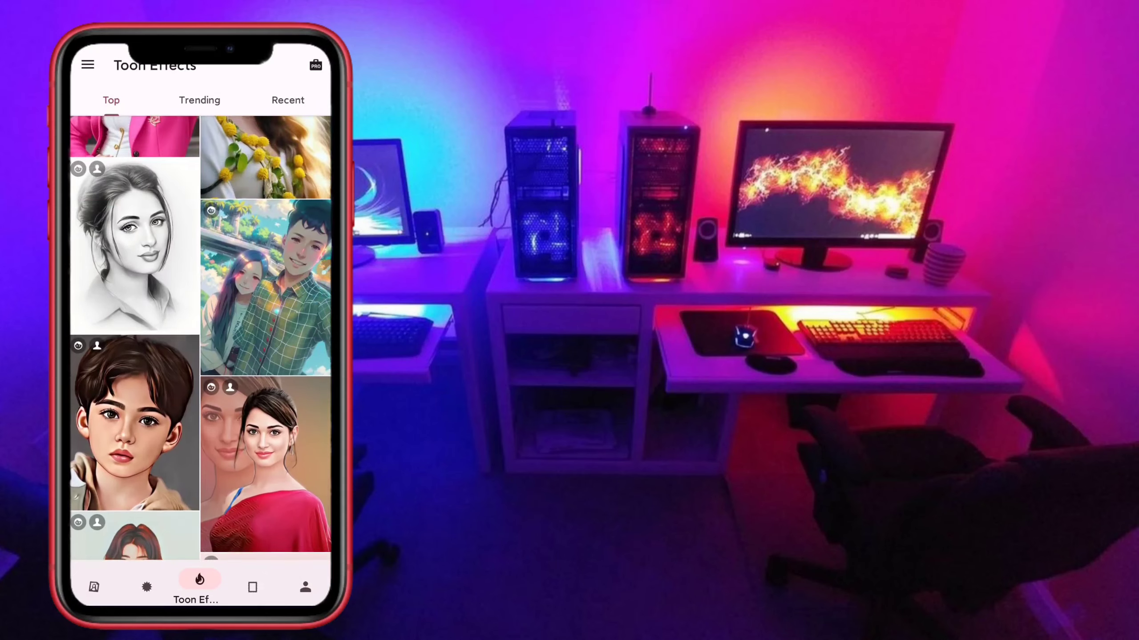
scroll(201, 314, up, 5)
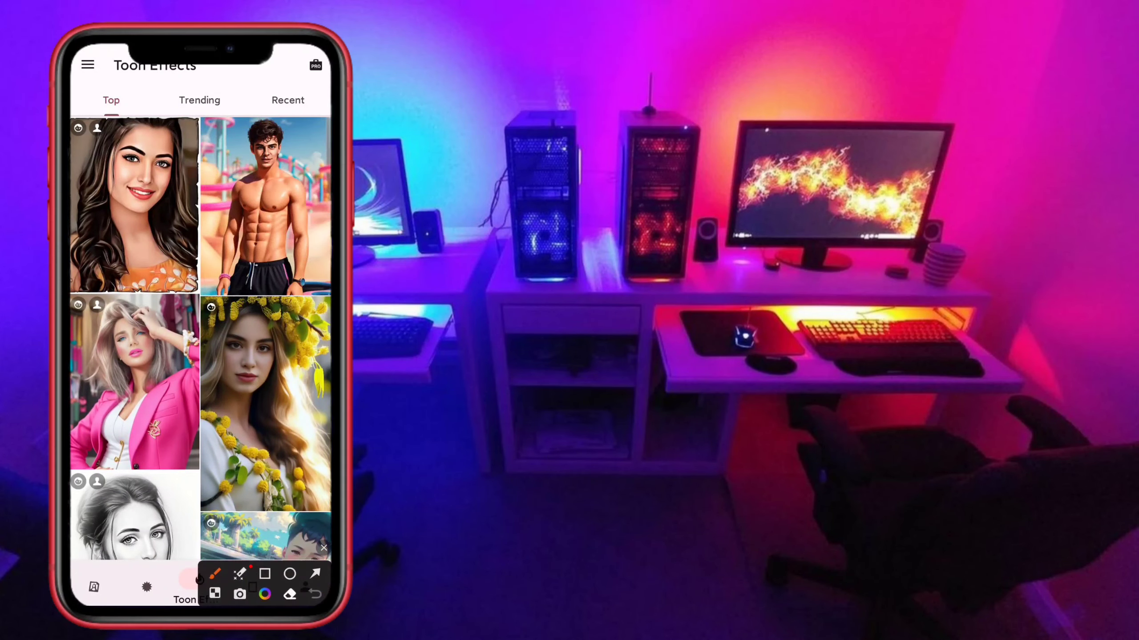
Step: Point an arrow at the shirtless-man body effect, clear it, and scroll the grid again
click(316, 574)
mouse_move(241, 348)
mouse_down()
mouse_move(260, 232)
mouse_move(223, 260)
mouse_up()
click(324, 548)
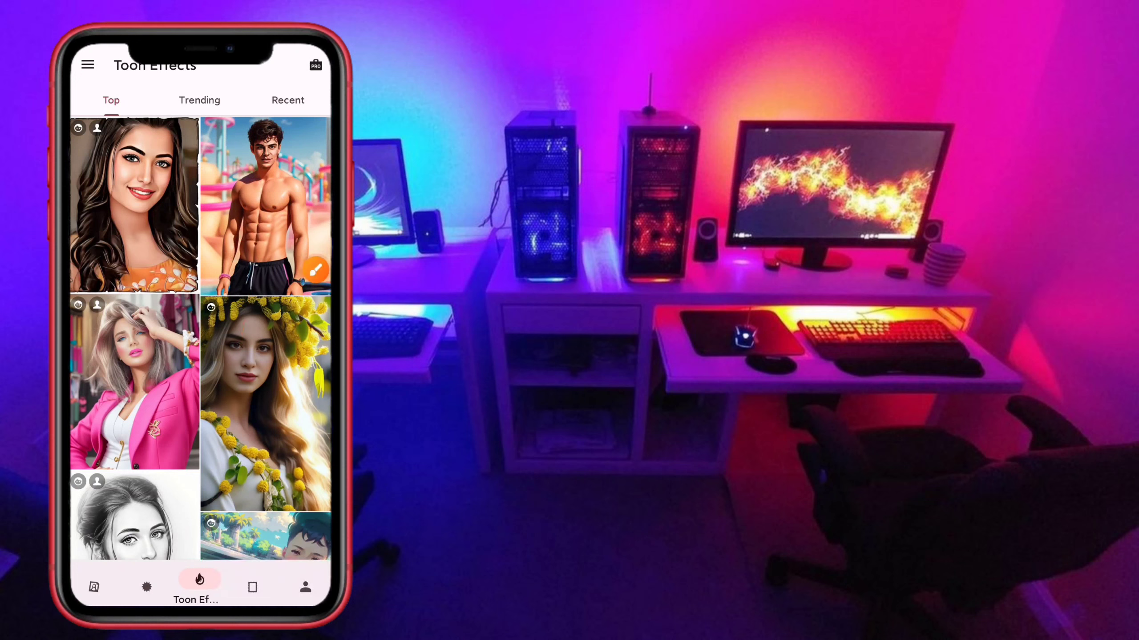
scroll(200, 318, down, 10)
scroll(200, 318, down, 5)
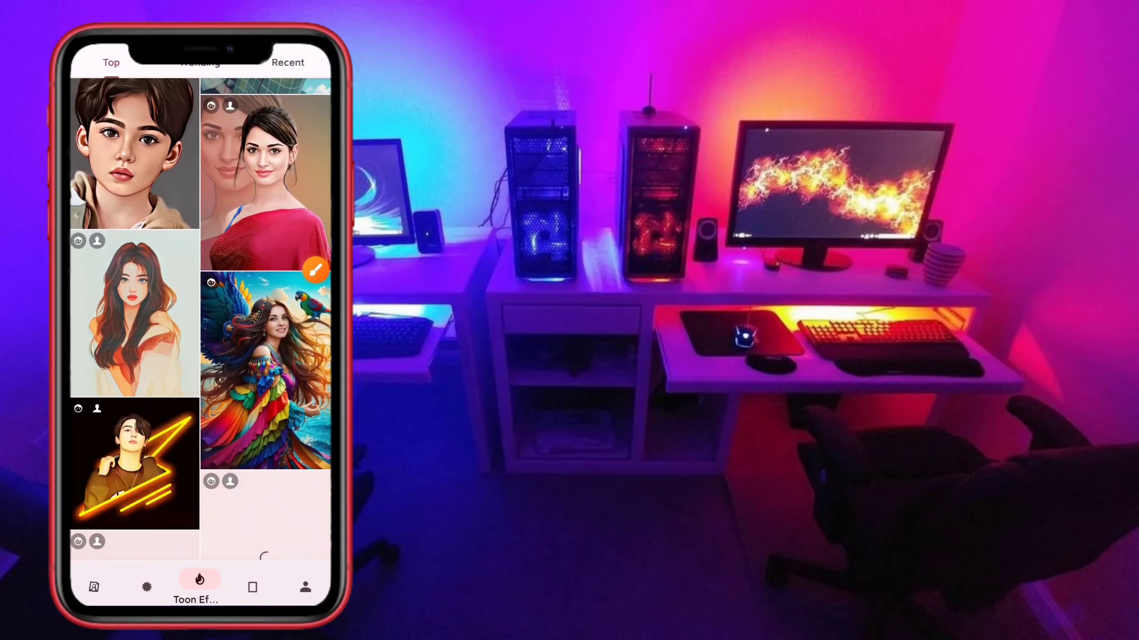
scroll(200, 318, up, 10)
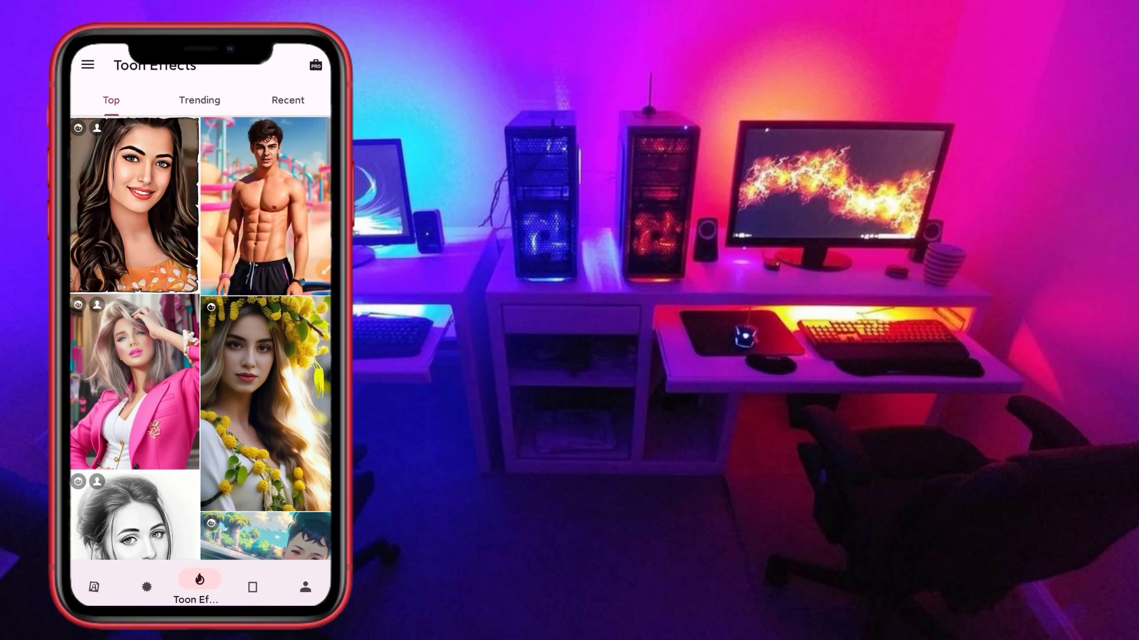
Step: Pick a shirtless photo for Hot Body, granting photo access, and accept the crop
drag(278, 256, 258, 371)
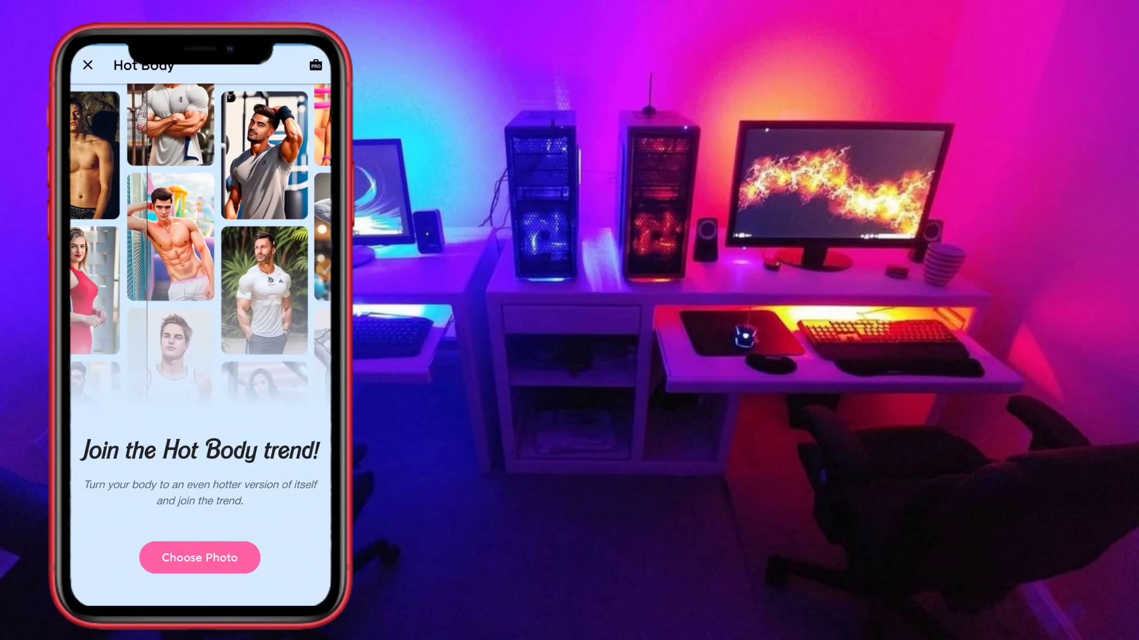
click(227, 557)
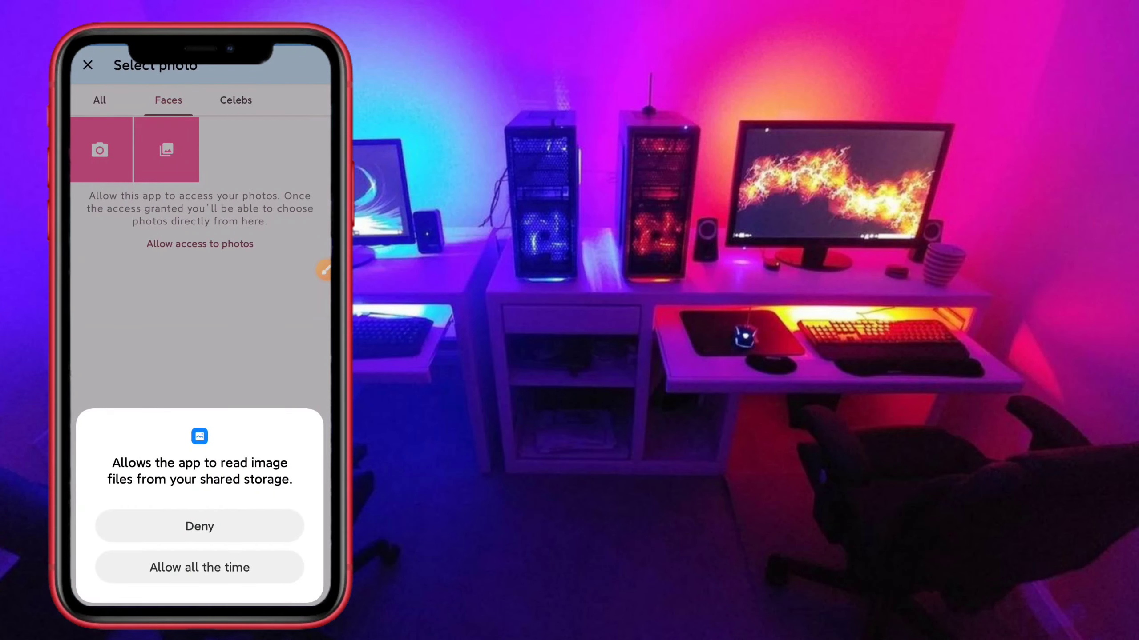
click(200, 567)
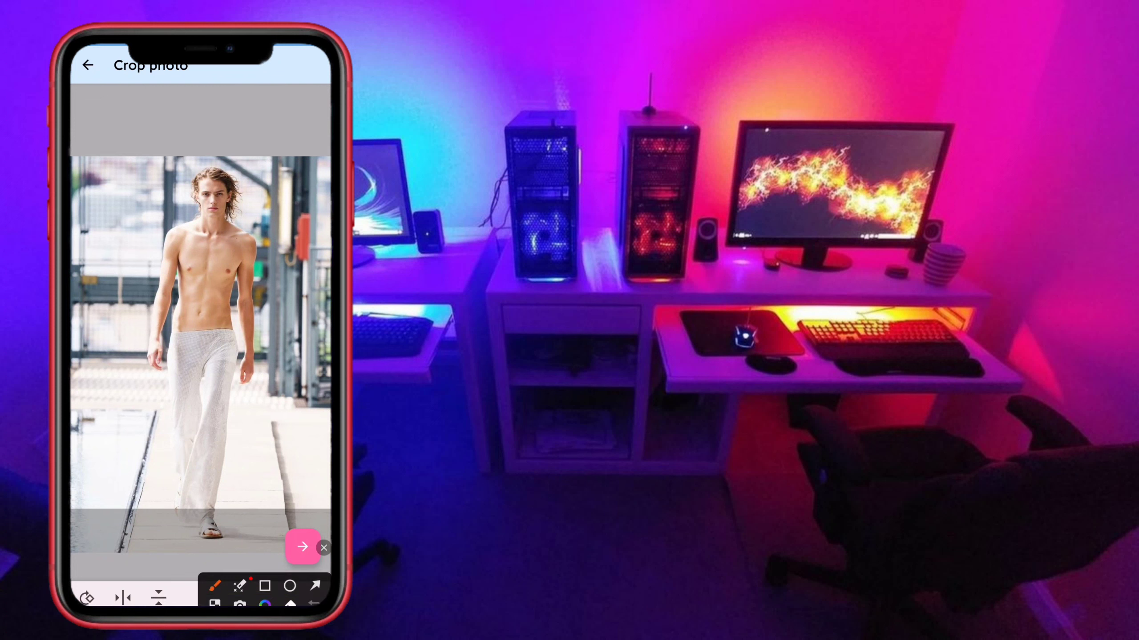
drag(253, 452, 282, 532)
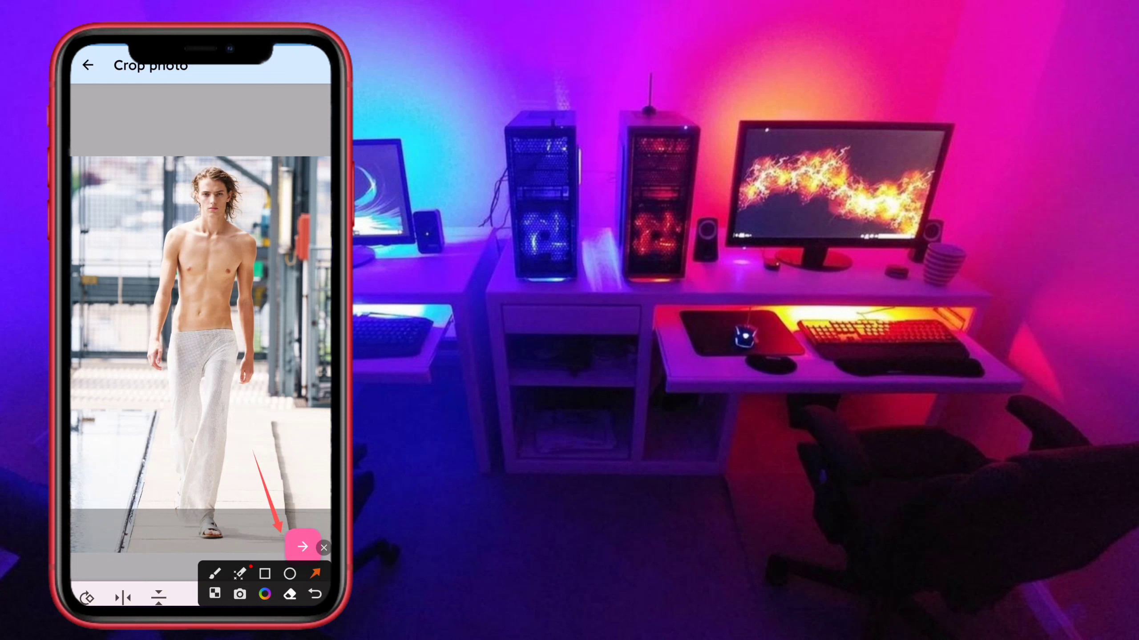
click(324, 547)
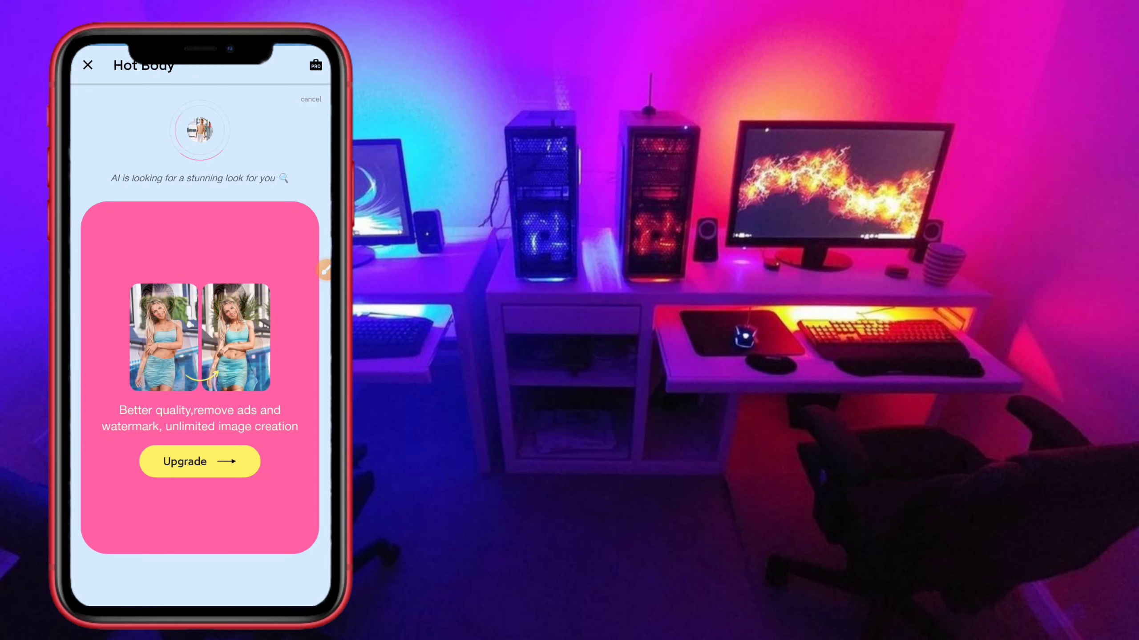
Step: Mark the Hot Body generation progress with annotation arrows while processing completes
click(325, 270)
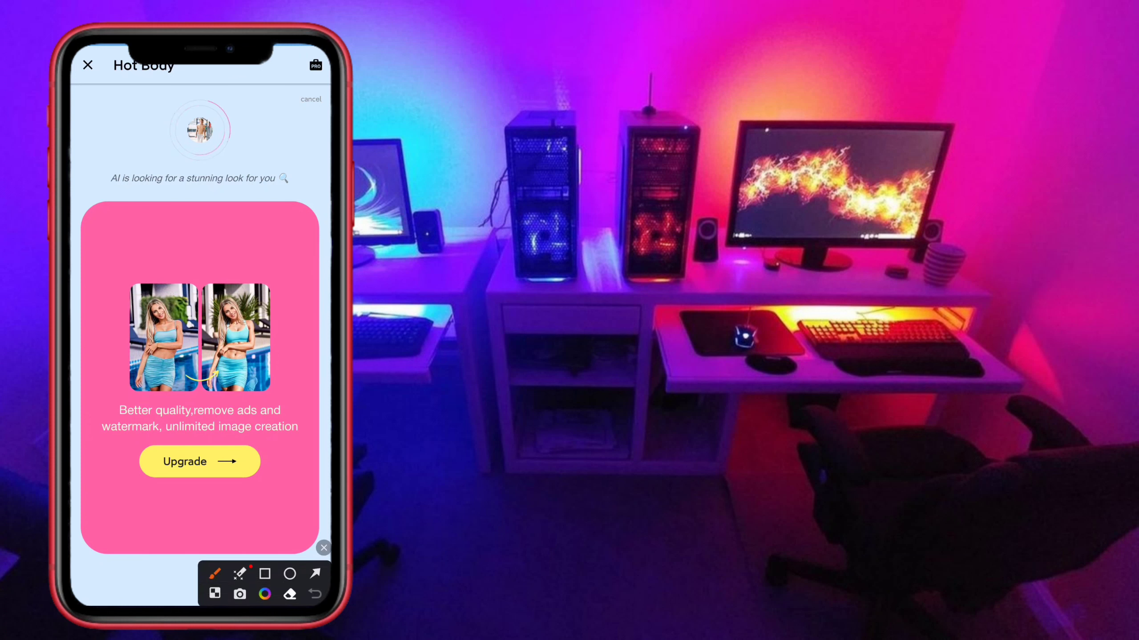
click(316, 574)
drag(229, 237, 213, 169)
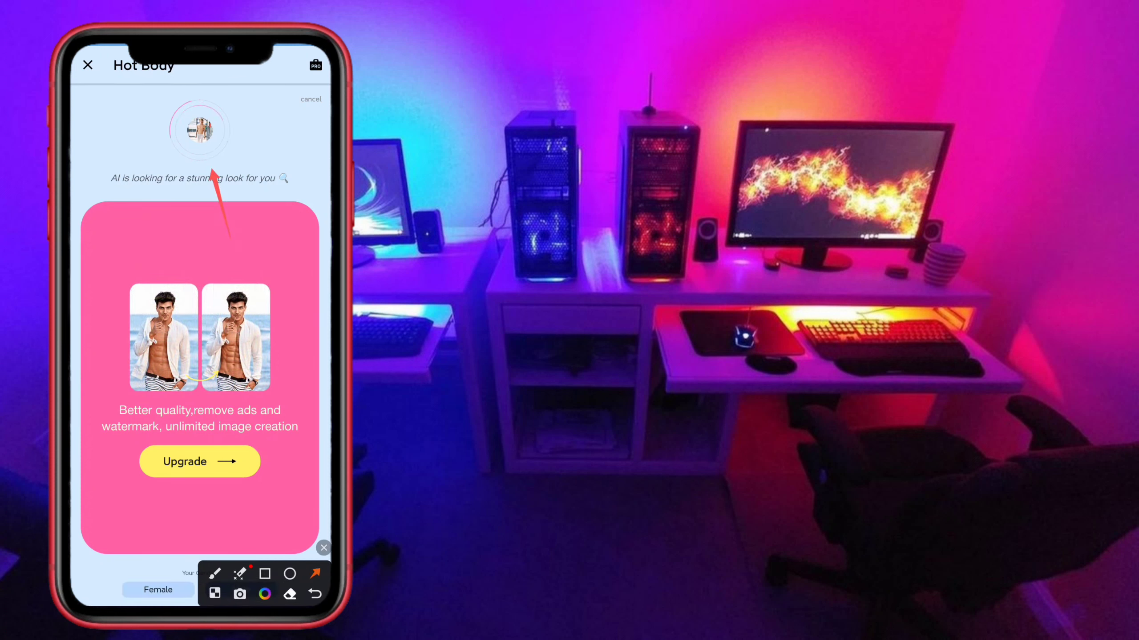
click(324, 548)
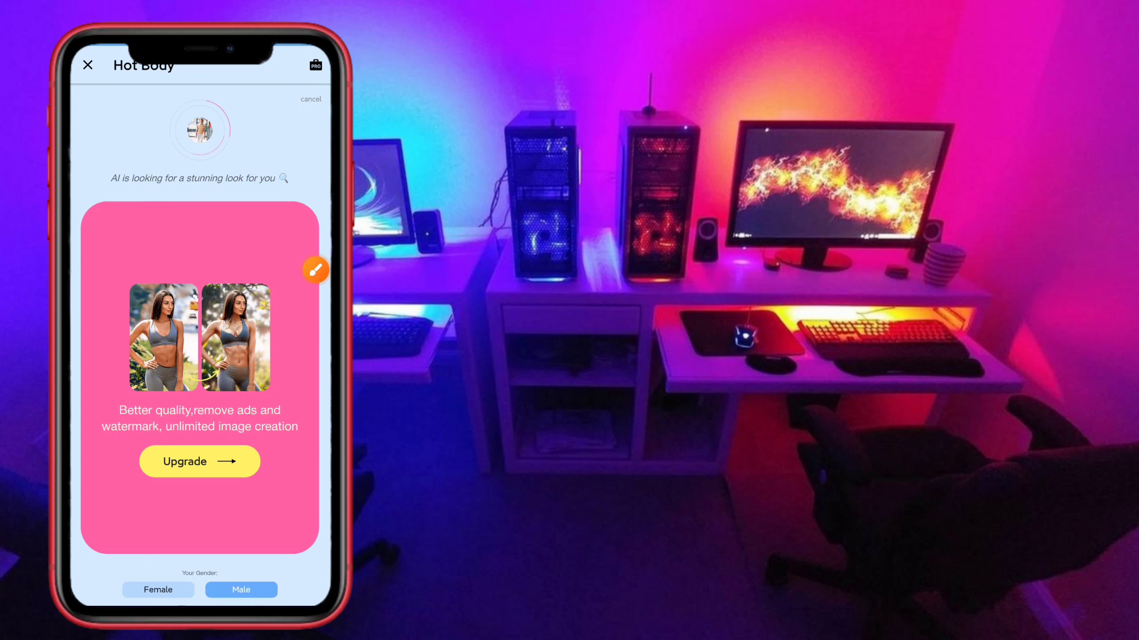
click(316, 270)
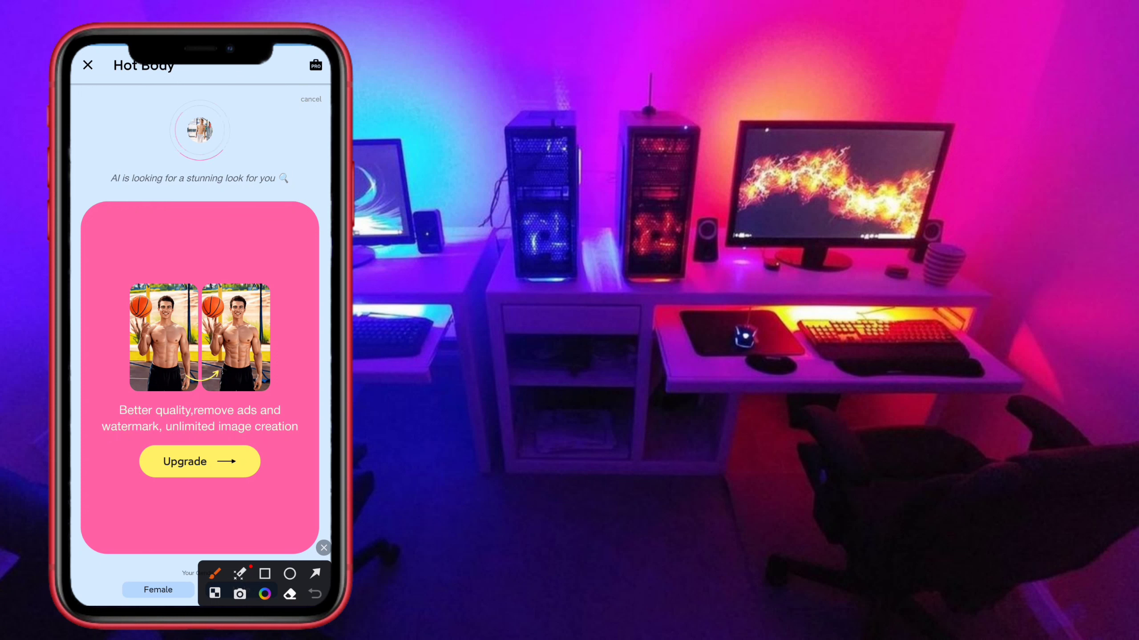
click(316, 573)
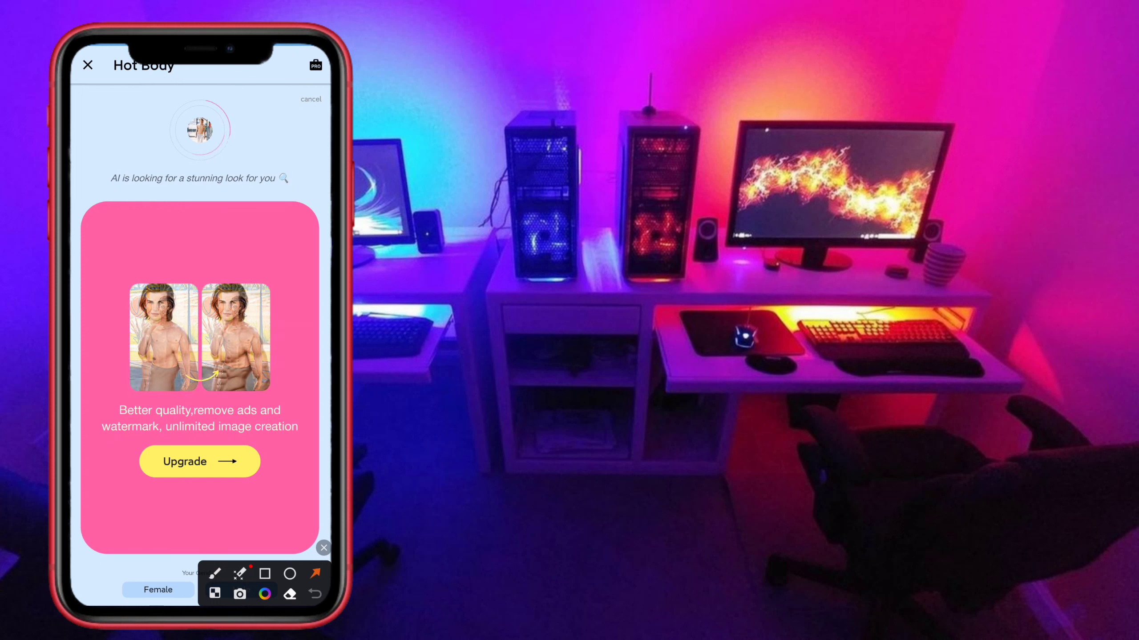
drag(156, 542, 162, 583)
drag(230, 515, 234, 561)
click(324, 548)
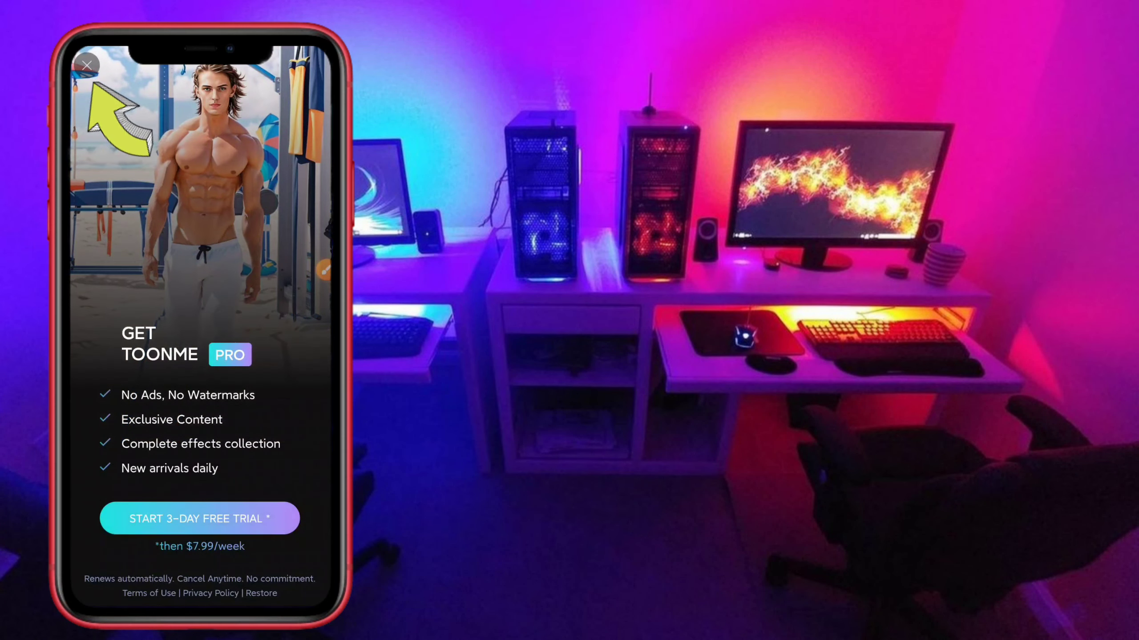
Step: Close the ToonMe Pro offer to reveal the muscular beach toon result
click(87, 65)
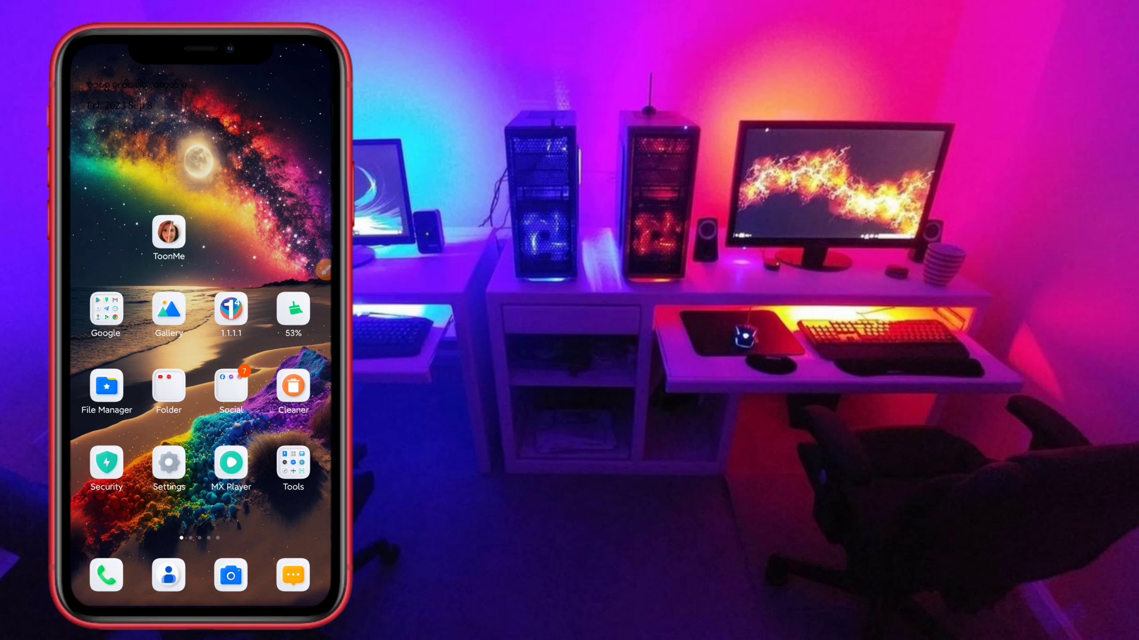
click(168, 309)
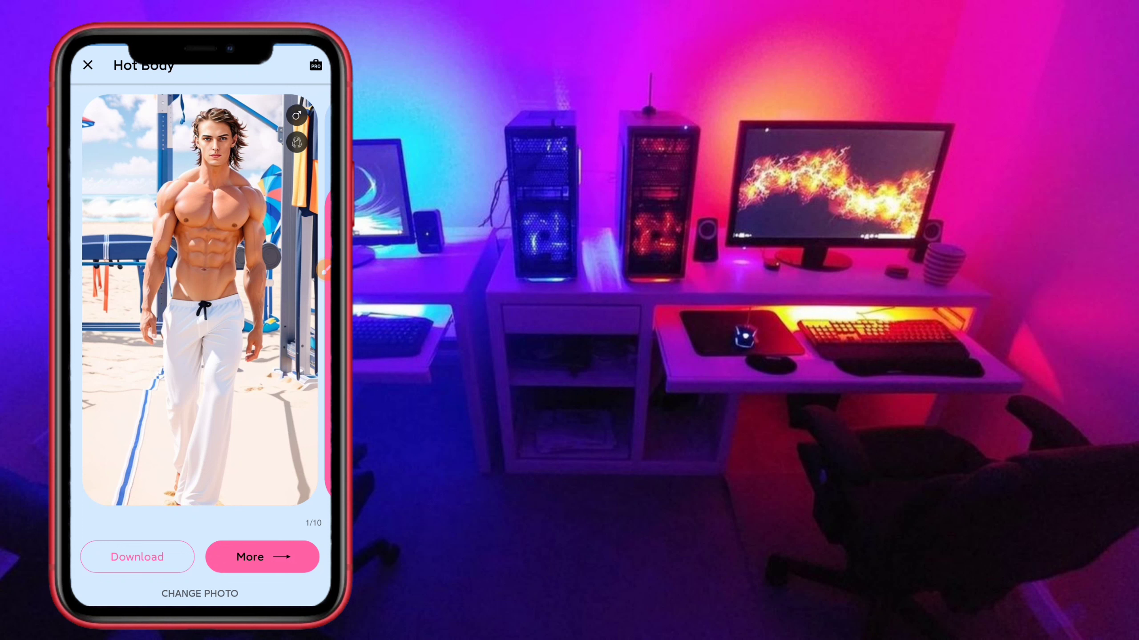
Step: Download the Hot Body image and return to the Toon Effects gallery
drag(204, 491, 154, 544)
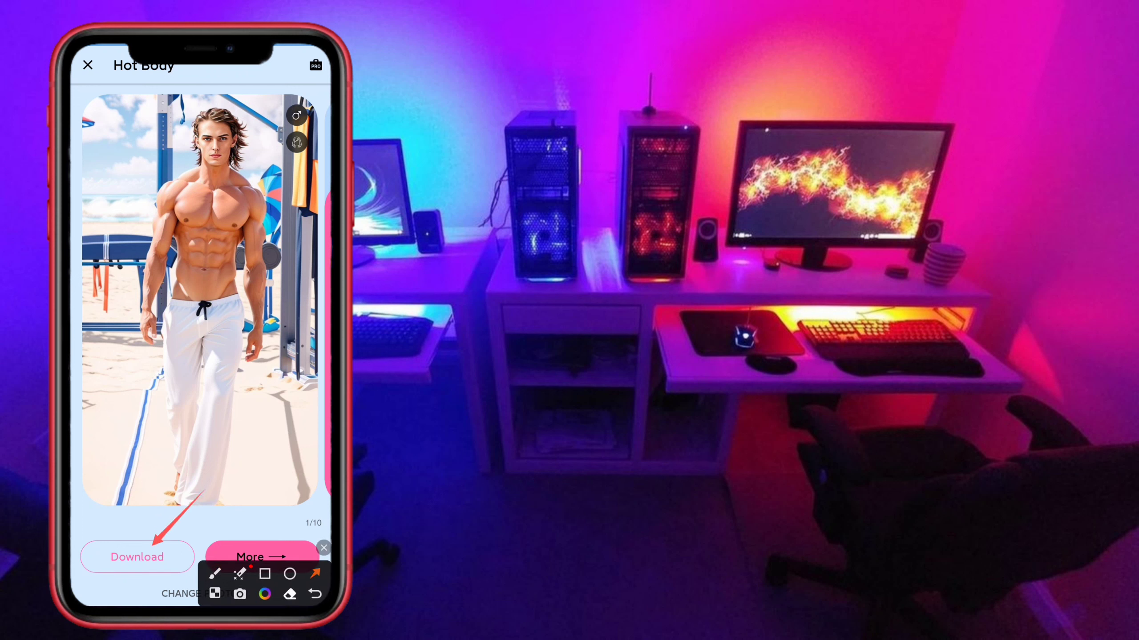
click(324, 547)
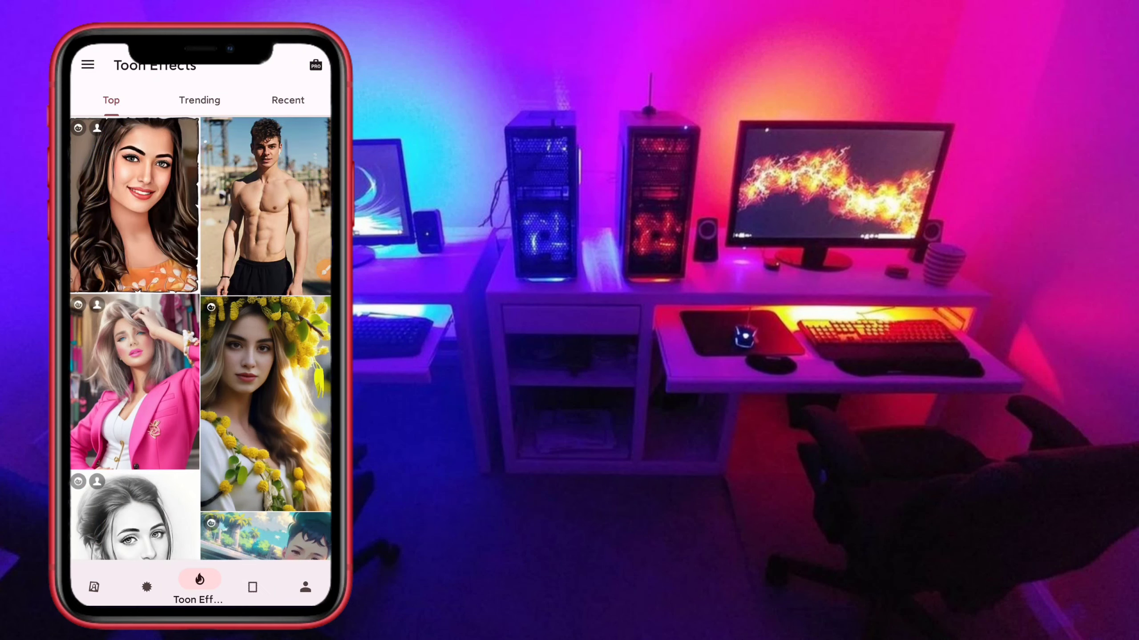
scroll(201, 314, down, 2)
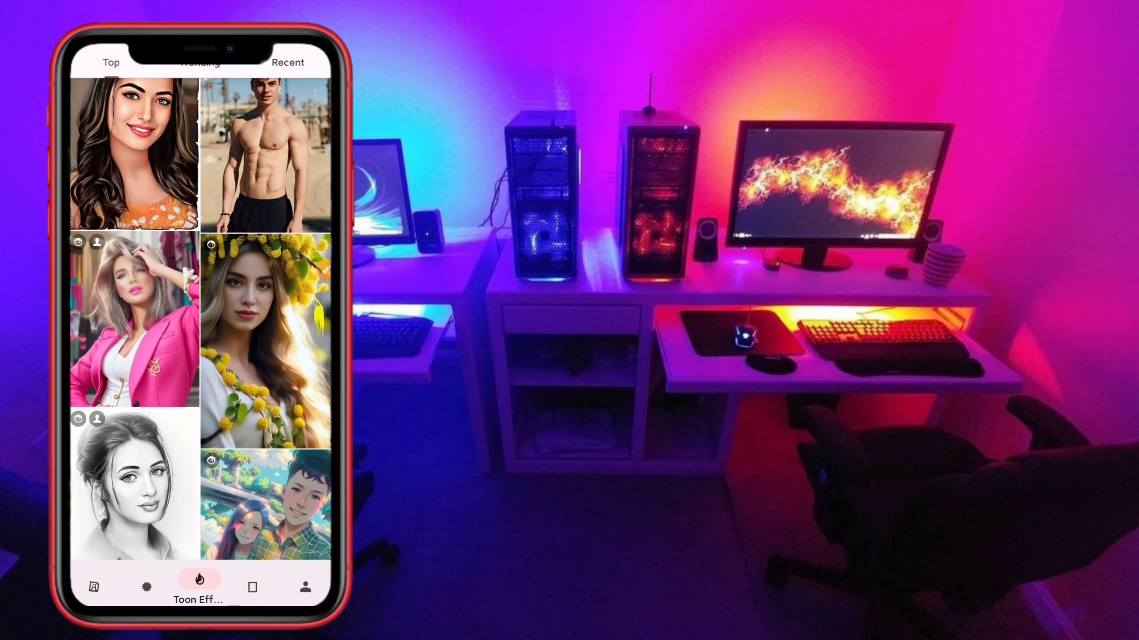
scroll(201, 314, down, 2)
scroll(201, 314, up, 3)
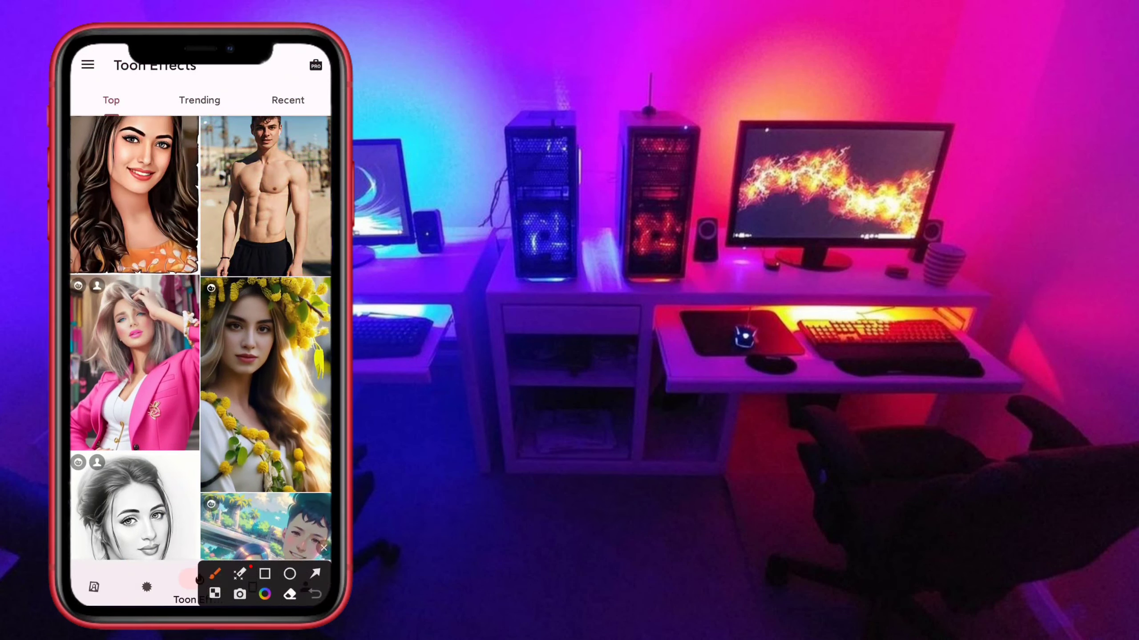
drag(233, 229, 180, 211)
drag(285, 241, 275, 323)
click(324, 547)
scroll(201, 314, down, 3)
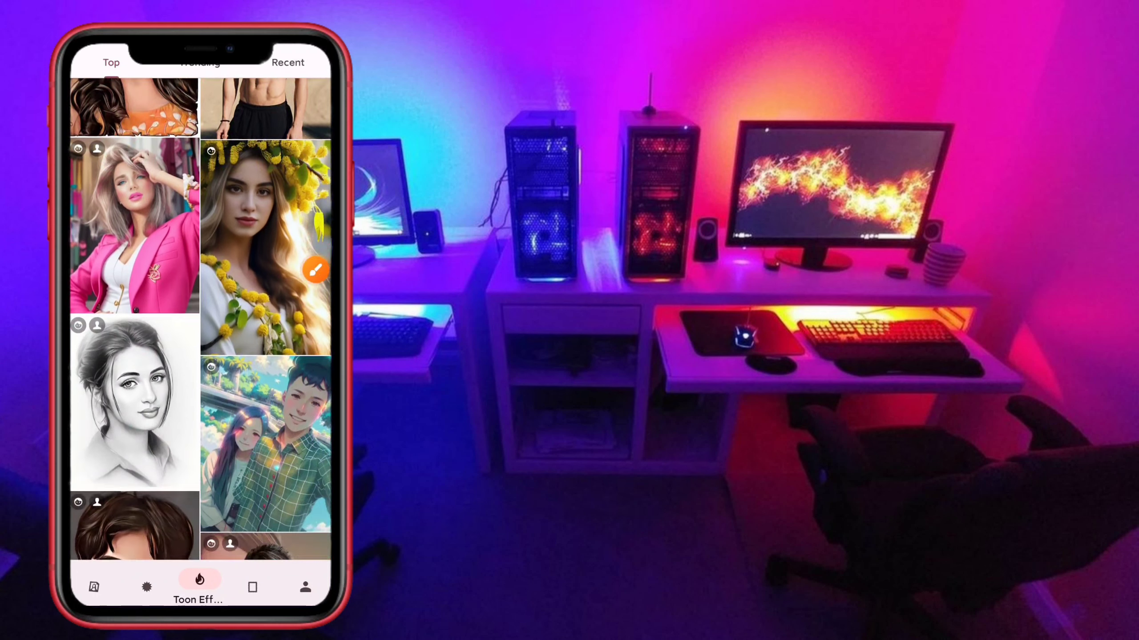
scroll(201, 314, down, 3)
scroll(201, 314, down, 5)
scroll(201, 314, down, 4)
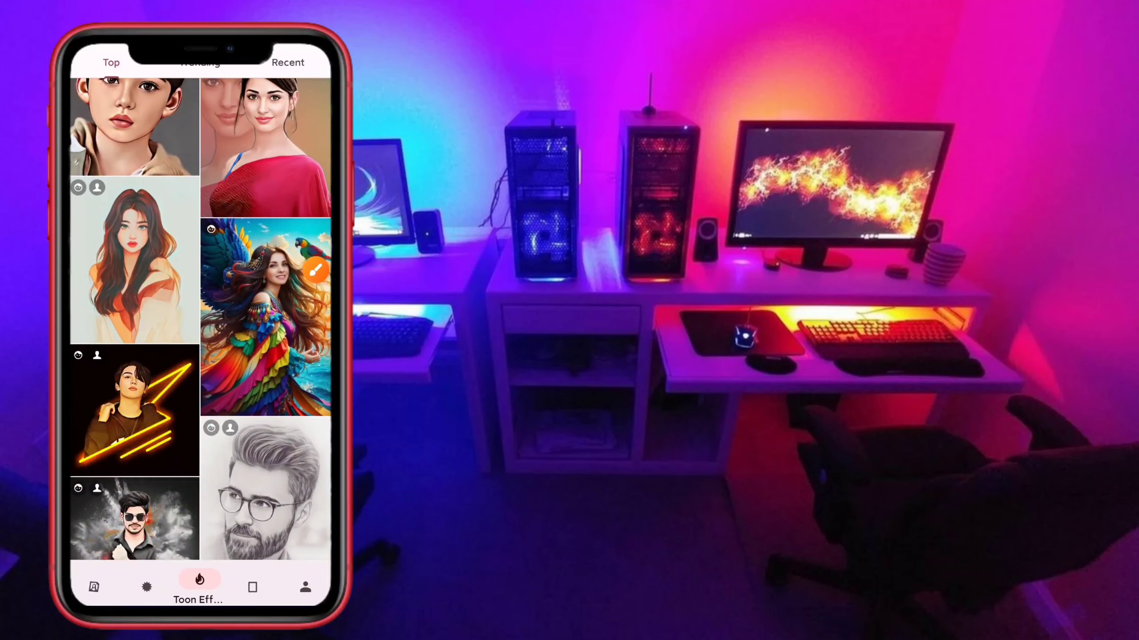
scroll(201, 314, down, 1)
scroll(201, 313, down, 3)
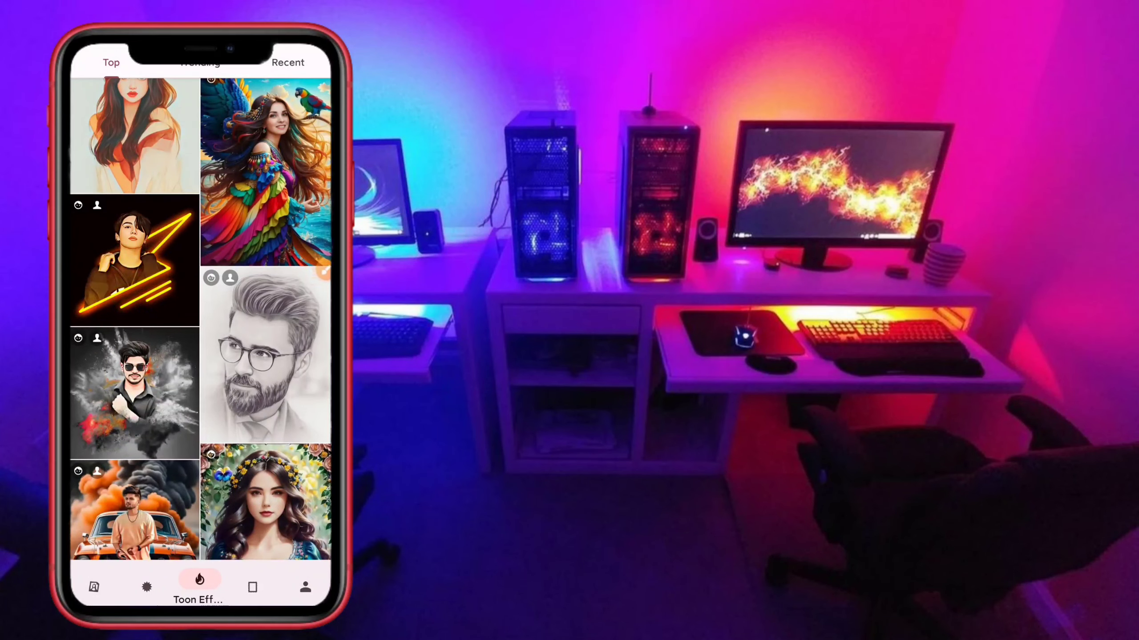
click(316, 269)
click(315, 574)
drag(195, 365, 154, 284)
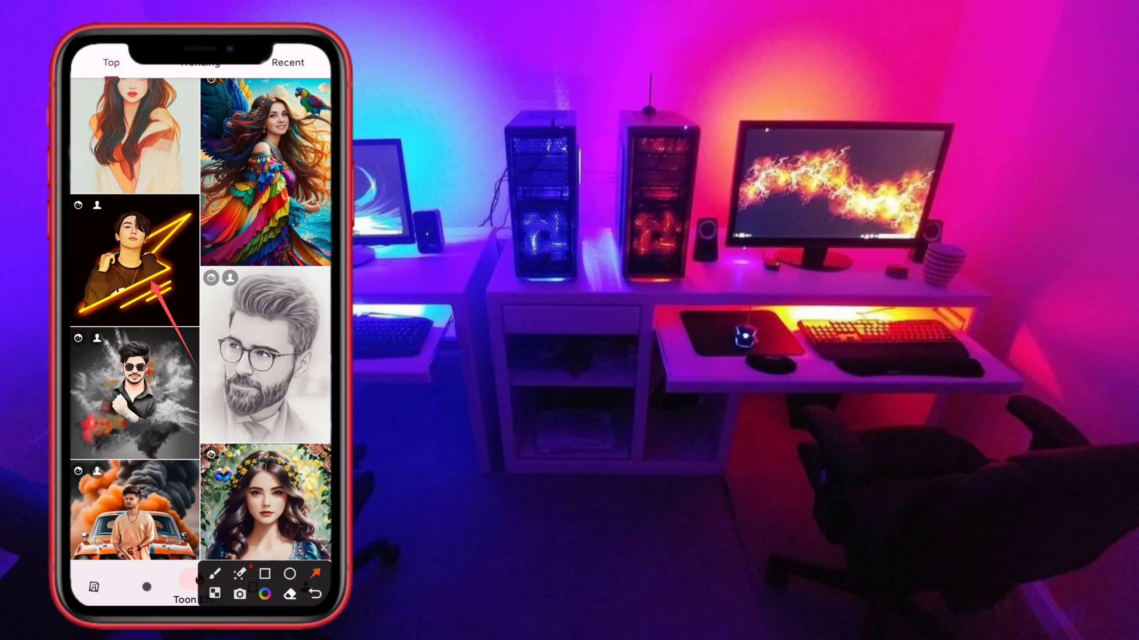
drag(254, 386, 177, 403)
click(323, 548)
scroll(201, 314, down, 3)
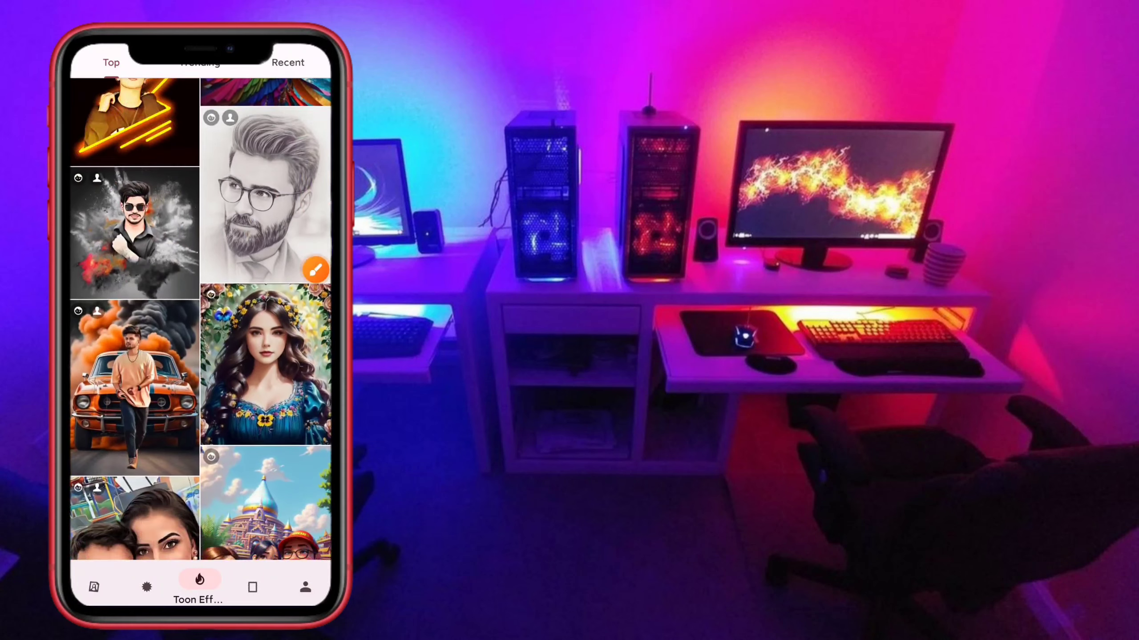
scroll(201, 318, down, 5)
scroll(201, 319, down, 5)
scroll(201, 318, down, 5)
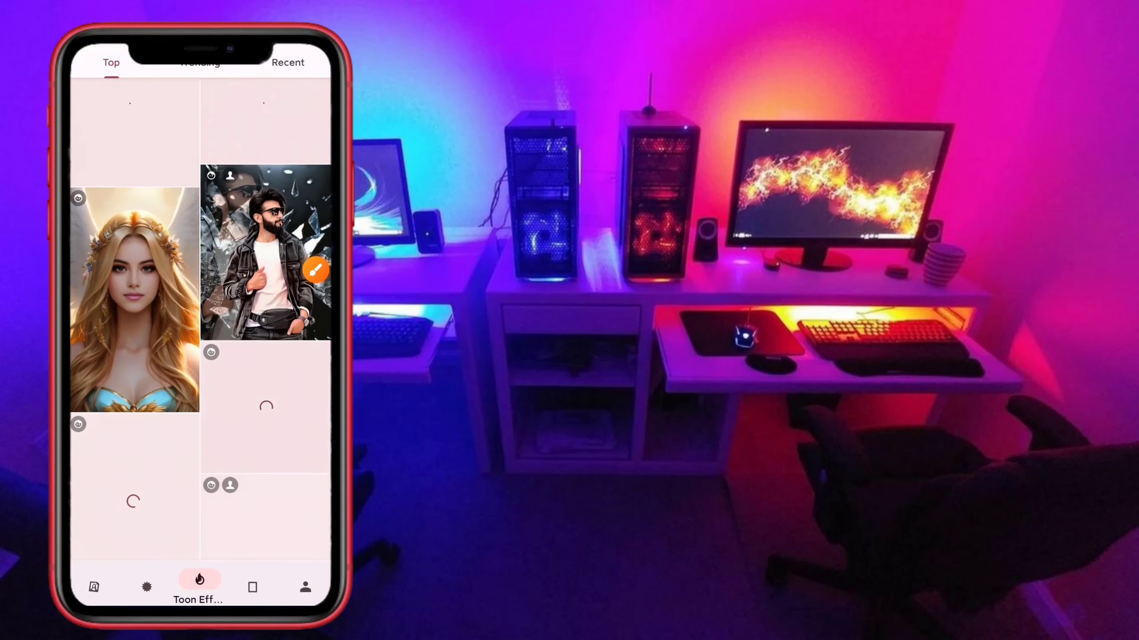
scroll(201, 319, down, 3)
scroll(201, 318, down, 3)
scroll(201, 318, up, 5)
scroll(201, 318, up, 3)
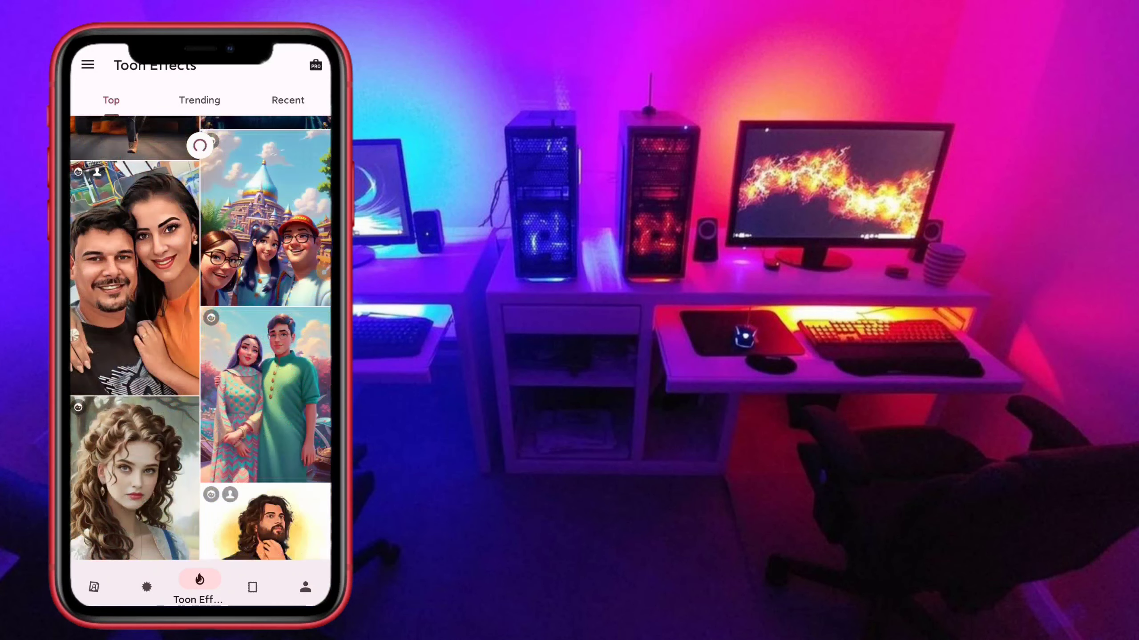
scroll(201, 337, up, 3)
scroll(201, 336, up, 3)
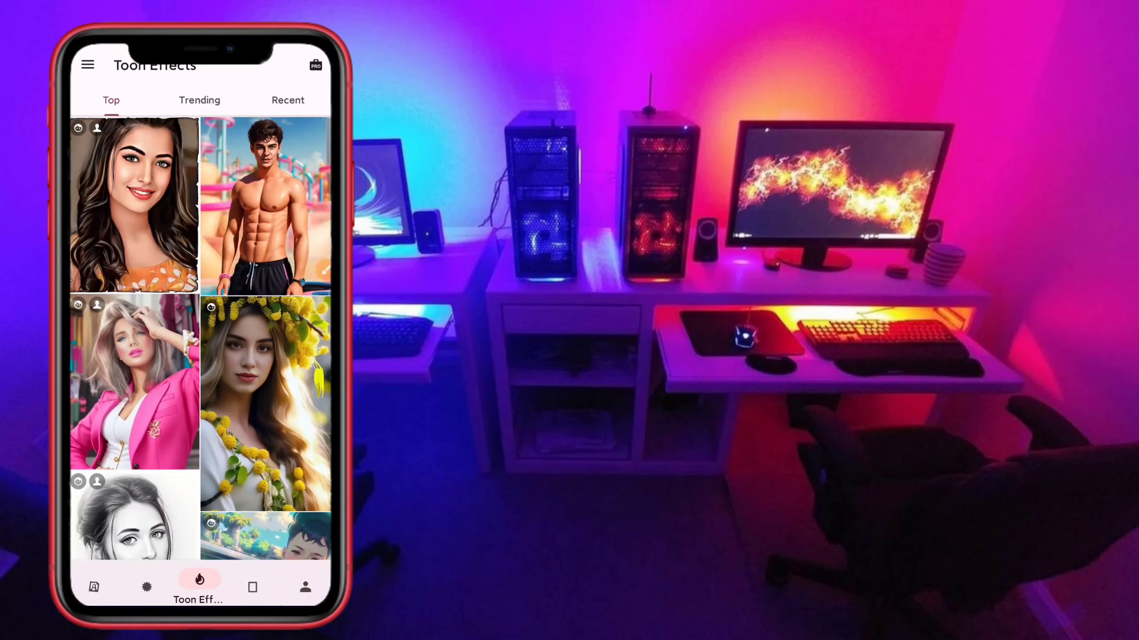
scroll(201, 319, down, 5)
scroll(201, 318, down, 3)
scroll(201, 319, up, 5)
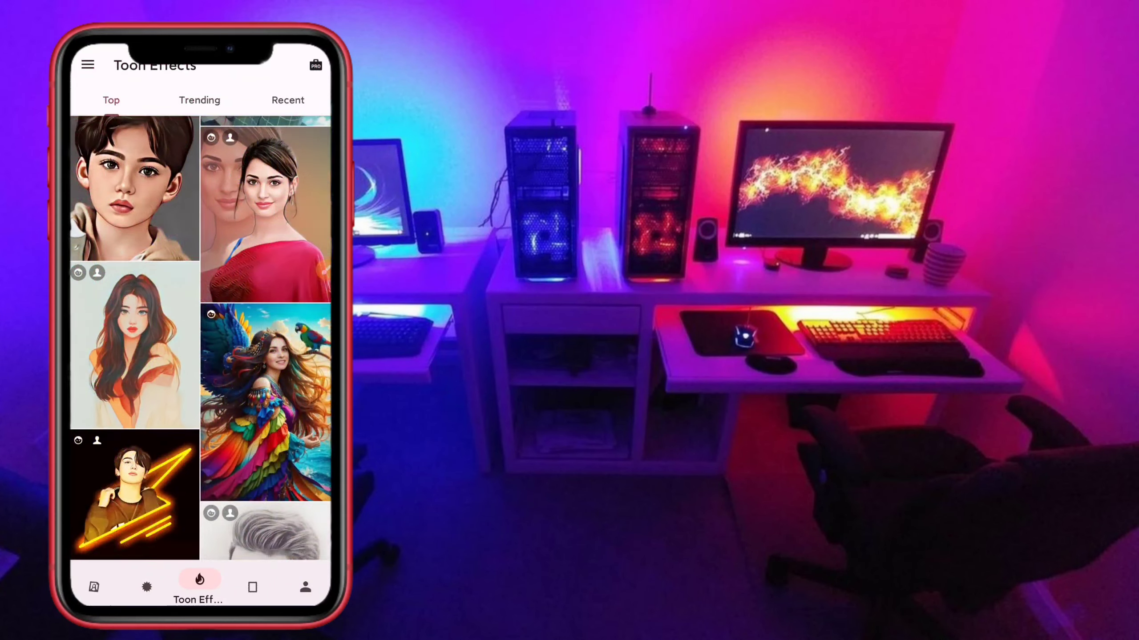
scroll(201, 318, up, 3)
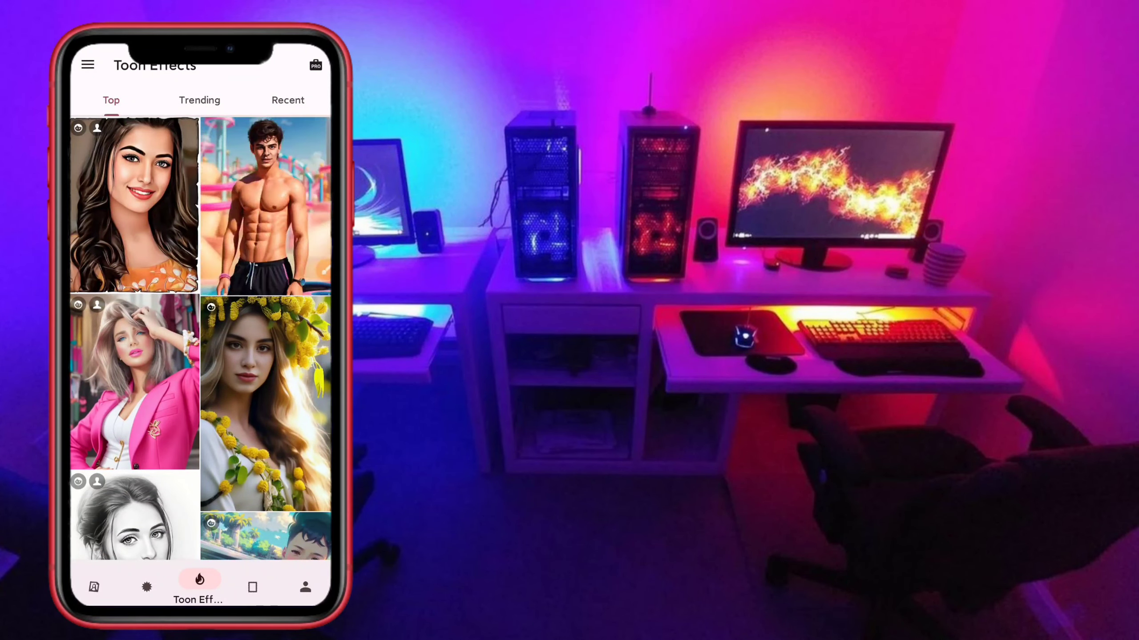